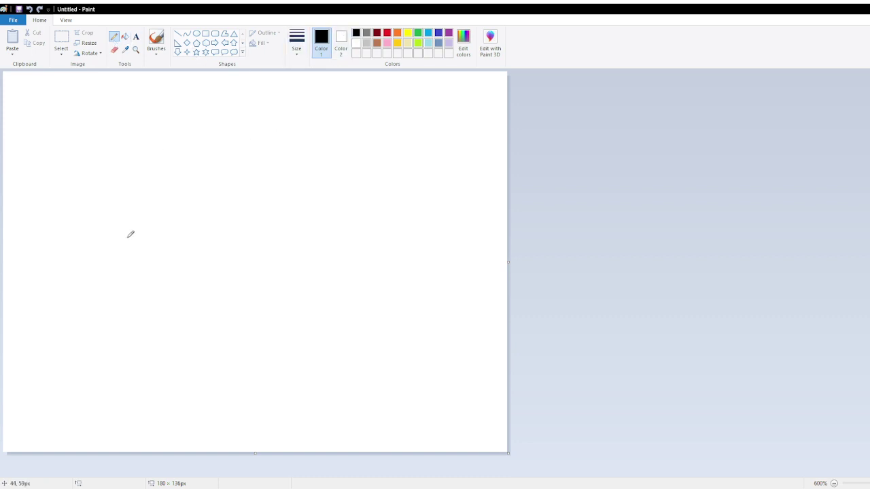
{"action": "mouse_move", "coordinate": [104, 226]}
{"action": "left_mouse_down"}
{"action": "mouse_move", "coordinate": [197, 188]}
{"action": "mouse_move", "coordinate": [254, 195]}
{"action": "left_mouse_up"}
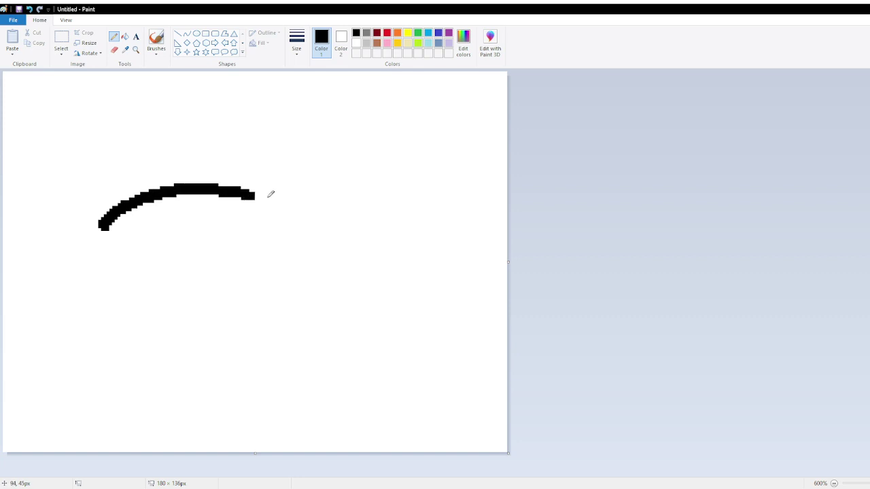
{"action": "key", "text": "ctrl+z"}
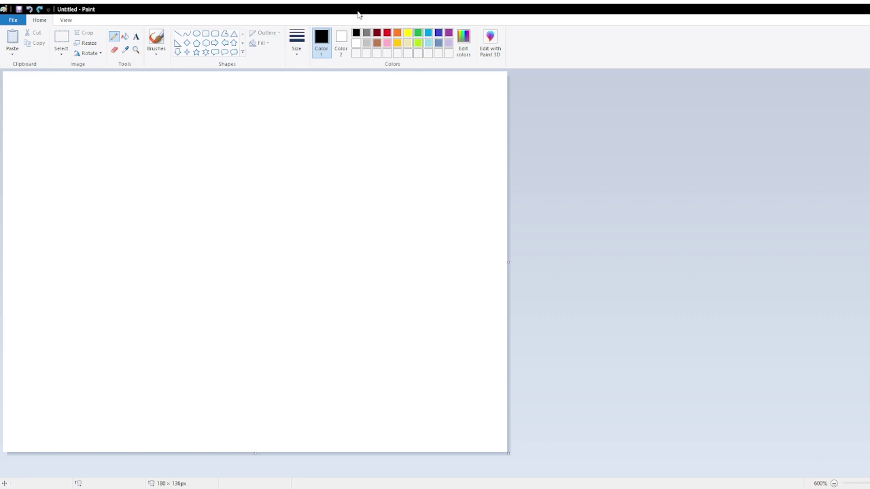
{"action": "mouse_move", "coordinate": [108, 217]}
{"action": "left_mouse_down"}
{"action": "mouse_move", "coordinate": [123, 206]}
{"action": "mouse_move", "coordinate": [237, 201]}
{"action": "left_mouse_up"}
{"action": "key", "text": "ctrl+z"}
{"action": "mouse_move", "coordinate": [102, 208]}
{"action": "left_mouse_down"}
{"action": "mouse_move", "coordinate": [131, 185]}
{"action": "mouse_move", "coordinate": [185, 166]}
{"action": "mouse_move", "coordinate": [257, 161]}
{"action": "mouse_move", "coordinate": [347, 188]}
{"action": "mouse_move", "coordinate": [382, 213]}
{"action": "left_mouse_up"}
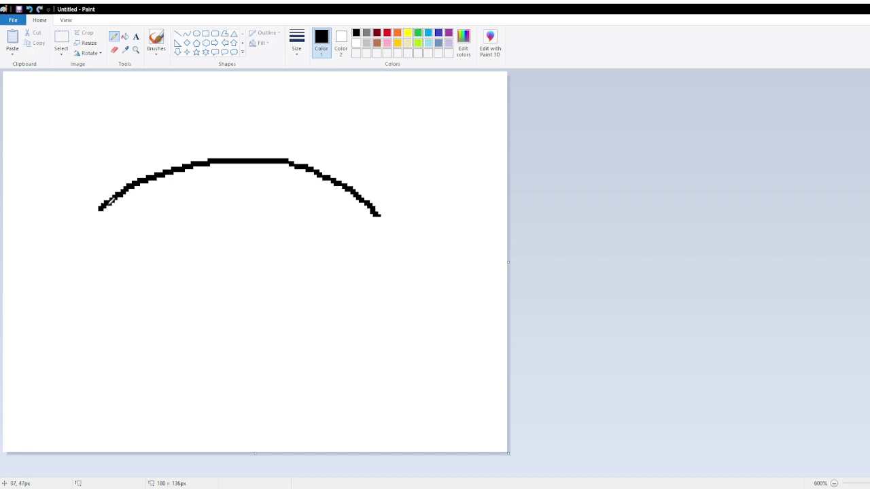
{"action": "key", "text": "ctrl+z"}
{"action": "mouse_move", "coordinate": [94, 237]}
{"action": "left_mouse_down"}
{"action": "mouse_move", "coordinate": [158, 181]}
{"action": "mouse_move", "coordinate": [267, 161]}
{"action": "mouse_move", "coordinate": [358, 182]}
{"action": "mouse_move", "coordinate": [404, 220]}
{"action": "mouse_move", "coordinate": [412, 234]}
{"action": "mouse_move", "coordinate": [407, 258]}
{"action": "mouse_move", "coordinate": [374, 295]}
{"action": "mouse_move", "coordinate": [257, 332]}
{"action": "mouse_move", "coordinate": [190, 326]}
{"action": "mouse_move", "coordinate": [122, 289]}
{"action": "mouse_move", "coordinate": [94, 253]}
{"action": "mouse_move", "coordinate": [96, 239]}
{"action": "mouse_move", "coordinate": [67, 242]}
{"action": "mouse_move", "coordinate": [124, 180]}
{"action": "mouse_move", "coordinate": [196, 147]}
{"action": "mouse_move", "coordinate": [295, 141]}
{"action": "left_mouse_up"}
{"action": "key", "text": "ctrl+z"}
{"action": "key", "text": "ctrl+z"}
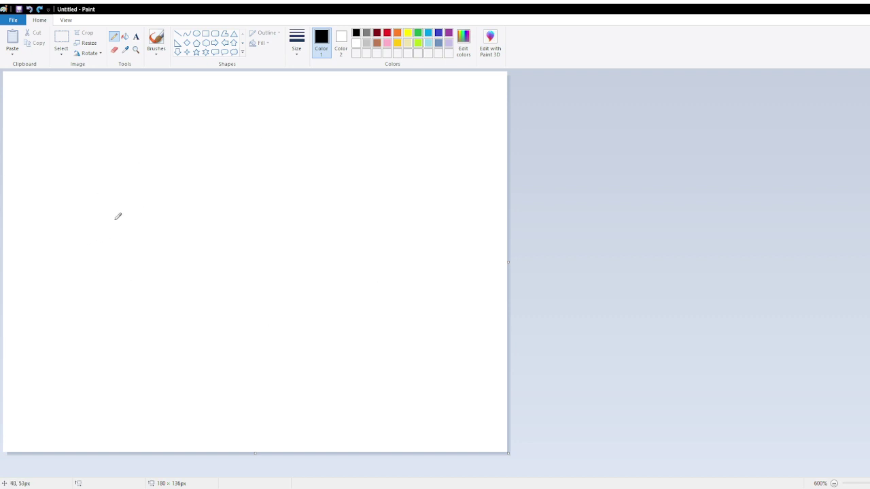
Step: Draw a wide, pointed black oval as the head outline and add a rounded ear at each end
{"action": "mouse_move", "coordinate": [62, 241]}
{"action": "left_mouse_down"}
{"action": "mouse_move", "coordinate": [144, 165]}
{"action": "mouse_move", "coordinate": [230, 143]}
{"action": "mouse_move", "coordinate": [306, 145]}
{"action": "mouse_move", "coordinate": [379, 173]}
{"action": "mouse_move", "coordinate": [446, 239]}
{"action": "mouse_move", "coordinate": [417, 294]}
{"action": "mouse_move", "coordinate": [370, 324]}
{"action": "mouse_move", "coordinate": [299, 341]}
{"action": "mouse_move", "coordinate": [173, 331]}
{"action": "mouse_move", "coordinate": [93, 285]}
{"action": "mouse_move", "coordinate": [63, 240]}
{"action": "left_mouse_up"}
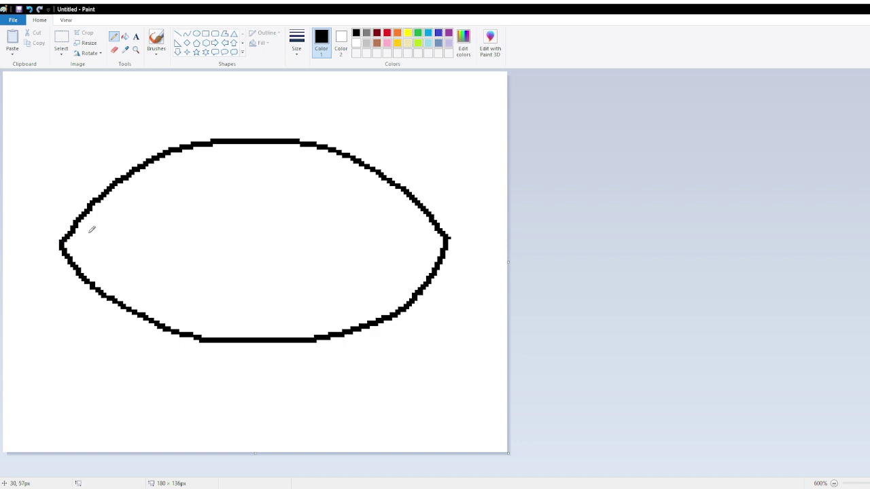
{"action": "left_click", "coordinate": [114, 49]}
{"action": "left_click", "coordinate": [70, 251]}
{"action": "mouse_move", "coordinate": [70, 251]}
{"action": "left_mouse_down"}
{"action": "mouse_move", "coordinate": [65, 156]}
{"action": "mouse_move", "coordinate": [77, 227]}
{"action": "mouse_move", "coordinate": [48, 231]}
{"action": "mouse_move", "coordinate": [43, 254]}
{"action": "mouse_move", "coordinate": [53, 263]}
{"action": "mouse_move", "coordinate": [81, 260]}
{"action": "mouse_move", "coordinate": [53, 247]}
{"action": "mouse_move", "coordinate": [71, 255]}
{"action": "left_mouse_up"}
{"action": "left_click", "coordinate": [115, 38]}
{"action": "left_click", "coordinate": [80, 260]}
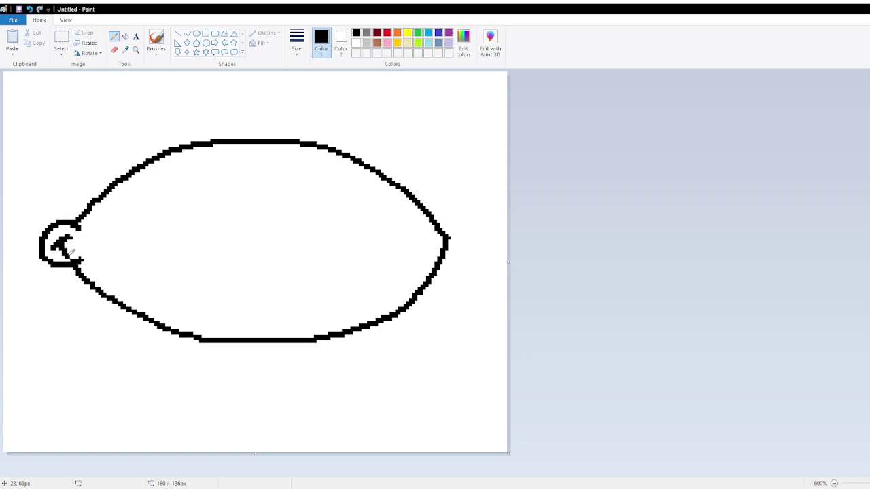
{"action": "mouse_move", "coordinate": [449, 236]}
{"action": "left_mouse_down"}
{"action": "mouse_move", "coordinate": [453, 226]}
{"action": "mouse_move", "coordinate": [474, 234]}
{"action": "mouse_move", "coordinate": [462, 257]}
{"action": "mouse_move", "coordinate": [448, 255]}
{"action": "left_mouse_up"}
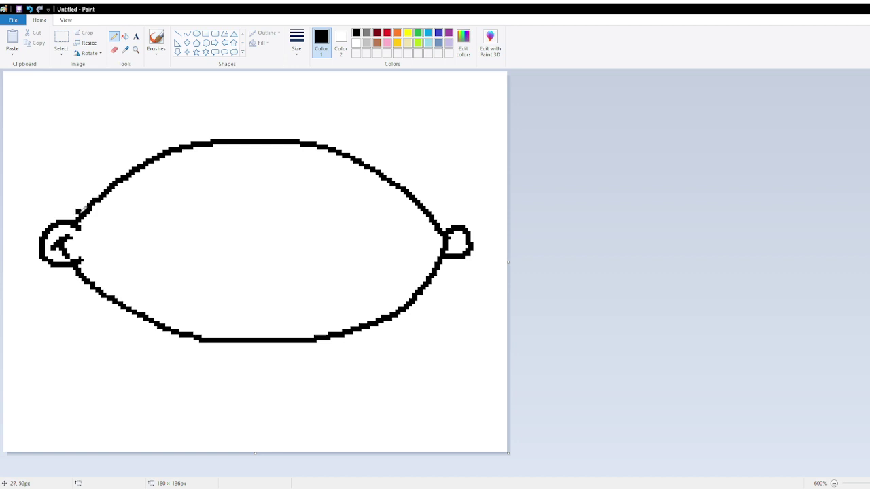
Step: Draw seven looped hair strands along the upper edge of the head, each curving down into the face
{"action": "mouse_move", "coordinate": [83, 207]}
{"action": "left_mouse_down"}
{"action": "mouse_move", "coordinate": [95, 194]}
{"action": "mouse_move", "coordinate": [143, 222]}
{"action": "left_mouse_up"}
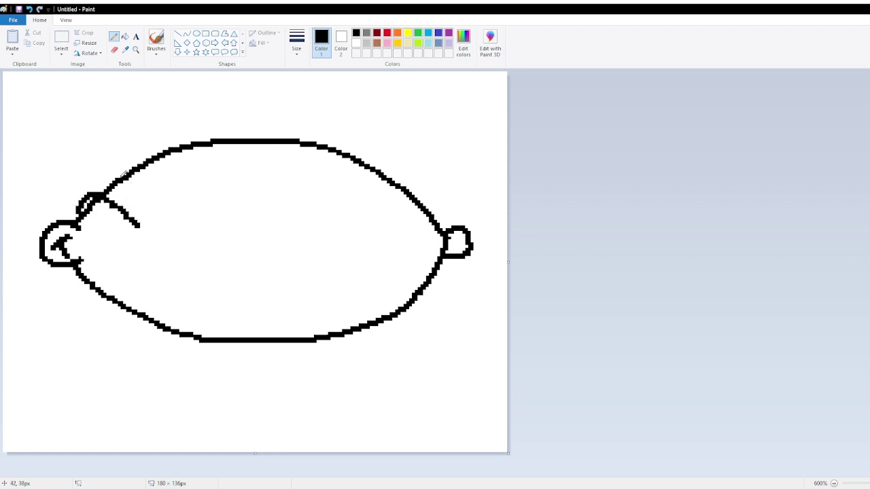
{"action": "mouse_move", "coordinate": [125, 170]}
{"action": "left_mouse_down"}
{"action": "mouse_move", "coordinate": [129, 162]}
{"action": "mouse_move", "coordinate": [151, 171]}
{"action": "mouse_move", "coordinate": [173, 194]}
{"action": "left_mouse_up"}
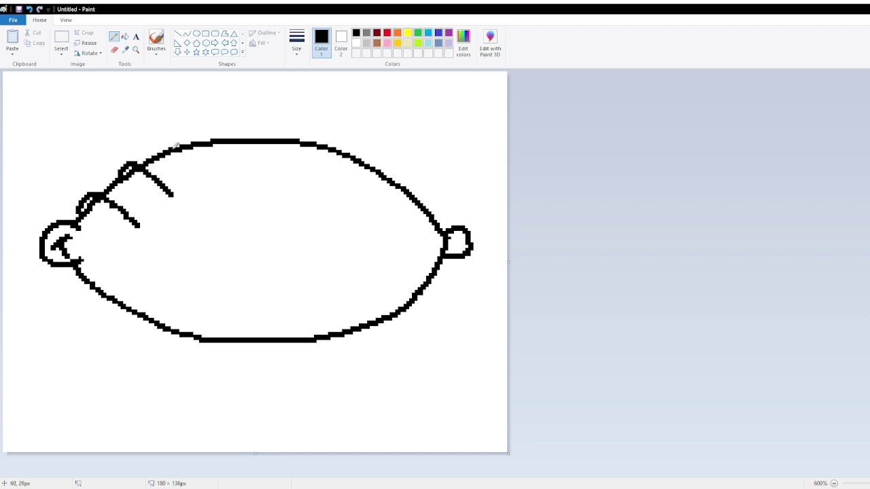
{"action": "mouse_move", "coordinate": [177, 145]}
{"action": "left_mouse_down"}
{"action": "mouse_move", "coordinate": [170, 137]}
{"action": "mouse_move", "coordinate": [234, 183]}
{"action": "left_mouse_up"}
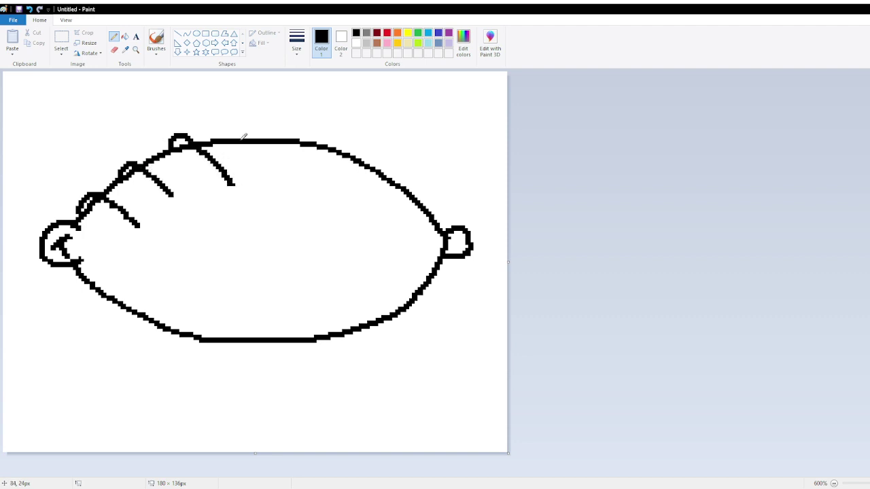
{"action": "mouse_move", "coordinate": [232, 137]}
{"action": "left_mouse_down"}
{"action": "mouse_move", "coordinate": [266, 136]}
{"action": "mouse_move", "coordinate": [279, 172]}
{"action": "left_mouse_up"}
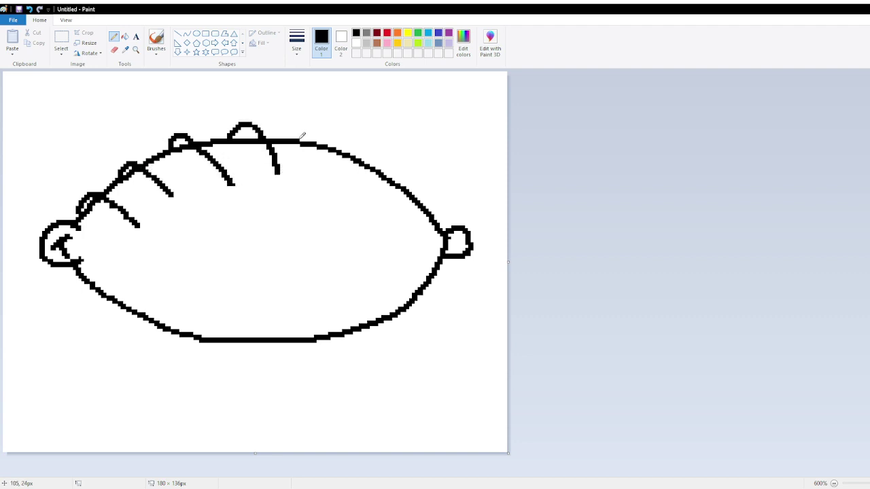
{"action": "mouse_move", "coordinate": [303, 138]}
{"action": "left_mouse_down"}
{"action": "mouse_move", "coordinate": [315, 130]}
{"action": "mouse_move", "coordinate": [335, 155]}
{"action": "mouse_move", "coordinate": [333, 182]}
{"action": "left_mouse_up"}
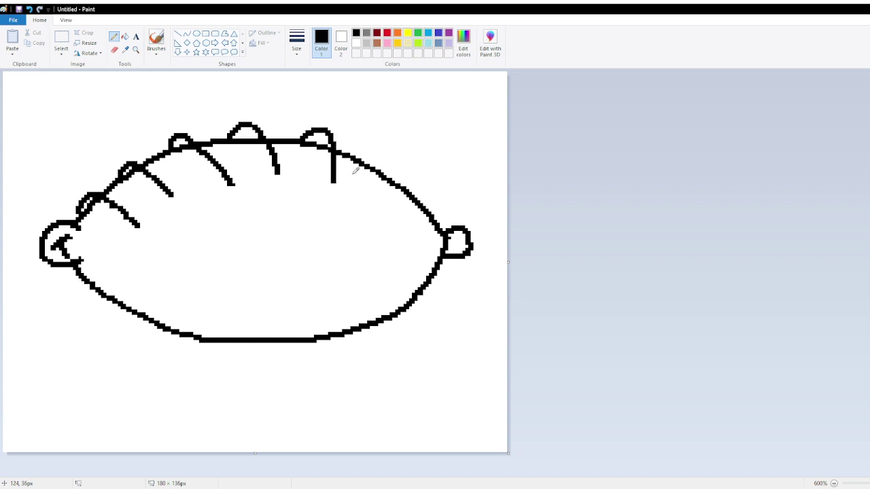
{"action": "mouse_move", "coordinate": [366, 158]}
{"action": "left_mouse_down"}
{"action": "mouse_move", "coordinate": [375, 145]}
{"action": "mouse_move", "coordinate": [388, 201]}
{"action": "mouse_move", "coordinate": [424, 176]}
{"action": "mouse_move", "coordinate": [439, 200]}
{"action": "mouse_move", "coordinate": [425, 235]}
{"action": "left_mouse_up"}
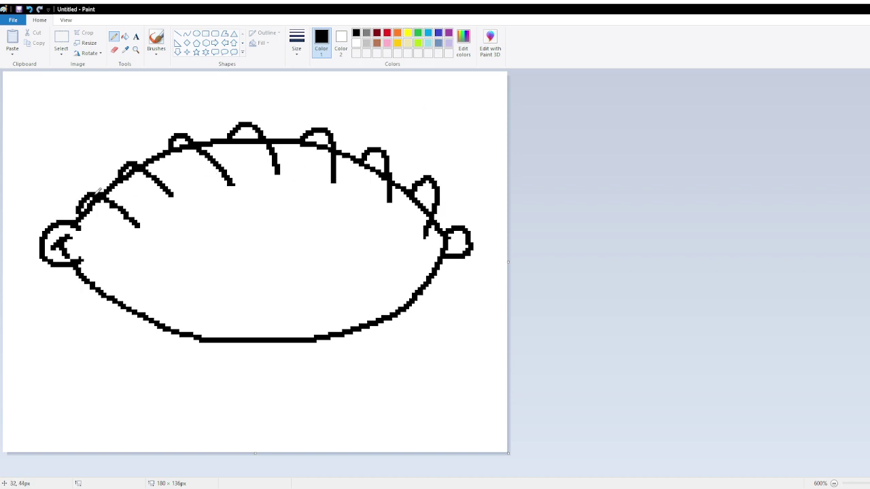
{"action": "left_click_drag", "start_coordinate": [98, 204], "coordinate": [113, 242]}
{"action": "left_click_drag", "start_coordinate": [121, 181], "coordinate": [148, 225]}
{"action": "key", "text": "ctrl+z"}
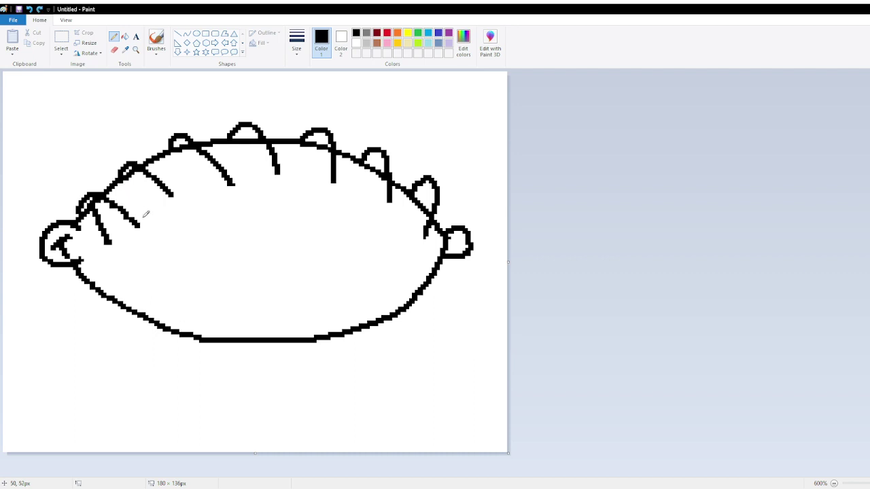
{"action": "key", "text": "ctrl+z"}
{"action": "mouse_move", "coordinate": [197, 201]}
{"action": "left_mouse_down"}
{"action": "mouse_move", "coordinate": [151, 216]}
{"action": "mouse_move", "coordinate": [143, 230]}
{"action": "left_mouse_up"}
{"action": "key", "text": "ctrl+z"}
{"action": "mouse_move", "coordinate": [206, 195]}
{"action": "left_mouse_down"}
{"action": "mouse_move", "coordinate": [178, 233]}
{"action": "mouse_move", "coordinate": [192, 248]}
{"action": "mouse_move", "coordinate": [219, 254]}
{"action": "mouse_move", "coordinate": [249, 235]}
{"action": "mouse_move", "coordinate": [248, 210]}
{"action": "mouse_move", "coordinate": [220, 191]}
{"action": "mouse_move", "coordinate": [190, 193]}
{"action": "mouse_move", "coordinate": [202, 191]}
{"action": "mouse_move", "coordinate": [173, 219]}
{"action": "mouse_move", "coordinate": [176, 241]}
{"action": "mouse_move", "coordinate": [203, 256]}
{"action": "mouse_move", "coordinate": [236, 254]}
{"action": "mouse_move", "coordinate": [255, 236]}
{"action": "mouse_move", "coordinate": [259, 215]}
{"action": "mouse_move", "coordinate": [233, 191]}
{"action": "mouse_move", "coordinate": [194, 184]}
{"action": "left_mouse_up"}
{"action": "key", "text": "ctrl+z"}
{"action": "left_click_drag", "start_coordinate": [171, 222], "coordinate": [253, 222]}
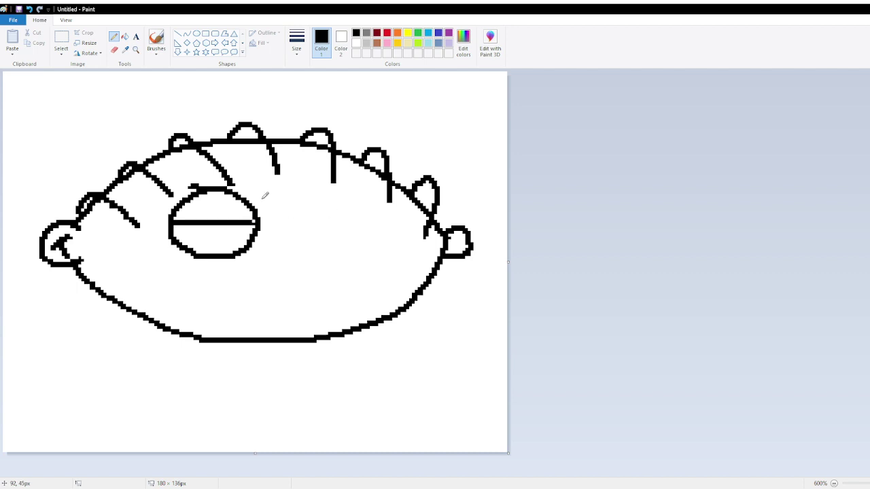
{"action": "key", "text": "ctrl+z"}
{"action": "key", "text": "ctrl+z"}
Step: Draw a round eye in the face, try placing a pasted copy beside it, and delete the copy
{"action": "mouse_move", "coordinate": [214, 191]}
{"action": "left_mouse_down"}
{"action": "mouse_move", "coordinate": [178, 212]}
{"action": "mouse_move", "coordinate": [187, 236]}
{"action": "mouse_move", "coordinate": [212, 250]}
{"action": "mouse_move", "coordinate": [254, 236]}
{"action": "mouse_move", "coordinate": [255, 204]}
{"action": "mouse_move", "coordinate": [230, 188]}
{"action": "mouse_move", "coordinate": [189, 205]}
{"action": "mouse_move", "coordinate": [191, 240]}
{"action": "mouse_move", "coordinate": [216, 258]}
{"action": "mouse_move", "coordinate": [252, 259]}
{"action": "mouse_move", "coordinate": [271, 232]}
{"action": "mouse_move", "coordinate": [266, 201]}
{"action": "mouse_move", "coordinate": [249, 193]}
{"action": "mouse_move", "coordinate": [208, 191]}
{"action": "mouse_move", "coordinate": [267, 230]}
{"action": "mouse_move", "coordinate": [316, 284]}
{"action": "left_mouse_up"}
{"action": "key", "text": "ctrl+z"}
{"action": "left_click", "coordinate": [61, 43]}
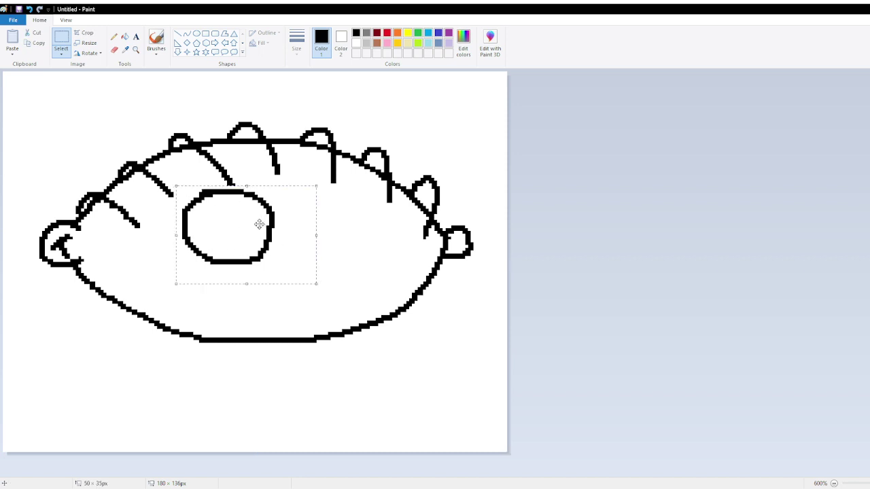
{"action": "key", "text": "ctrl+c"}
{"action": "key", "text": "ctrl+v"}
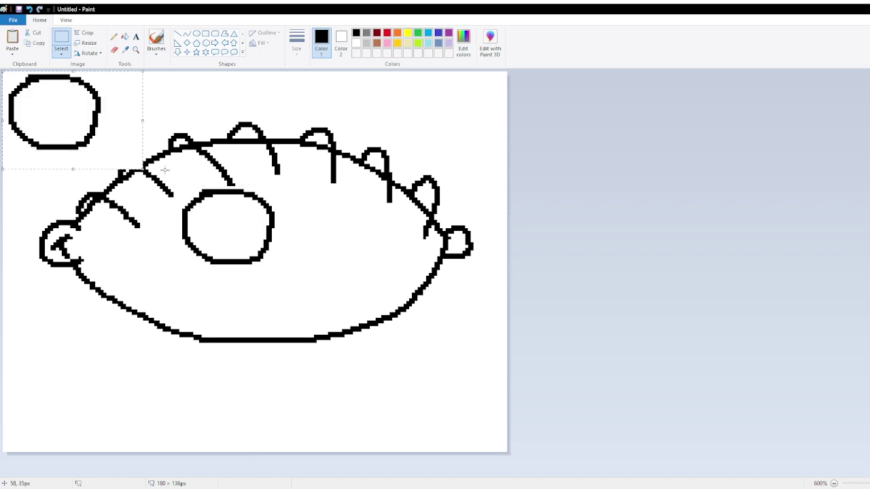
{"action": "left_click_drag", "start_coordinate": [71, 129], "coordinate": [346, 246]}
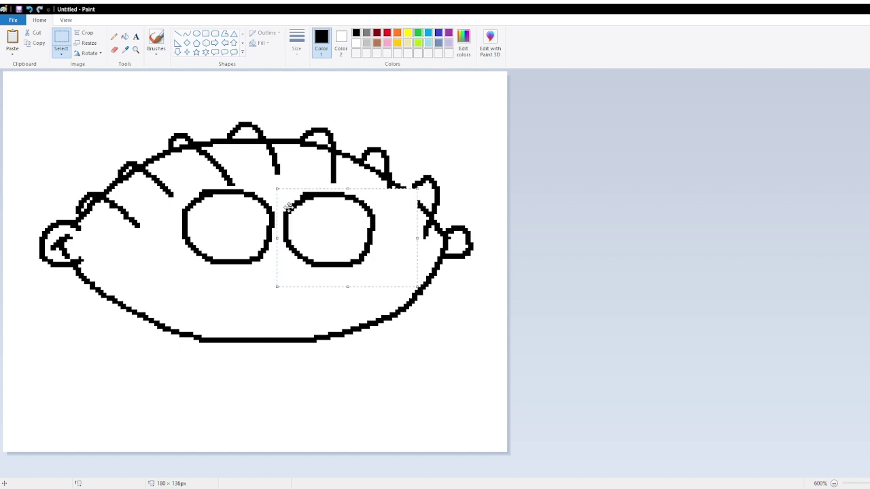
{"action": "key", "text": "Delete"}
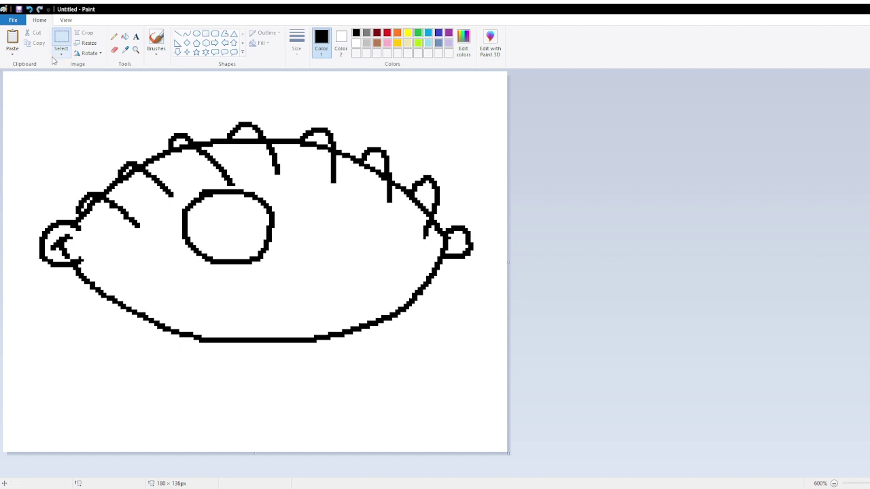
Step: Copy the round eye with a tighter selection and place the duplicate beside it as the second eye
{"action": "left_click_drag", "start_coordinate": [181, 189], "coordinate": [275, 266]}
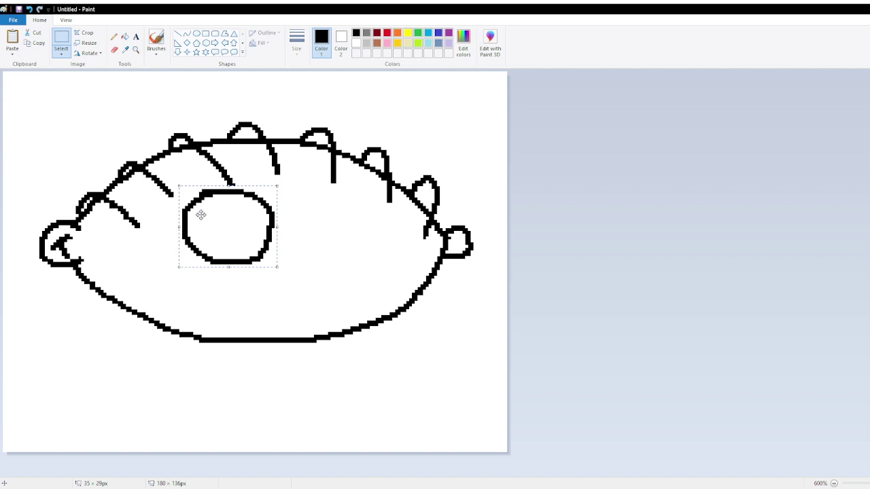
{"action": "key", "text": "ctrl+c"}
{"action": "key", "text": "ctrl+v"}
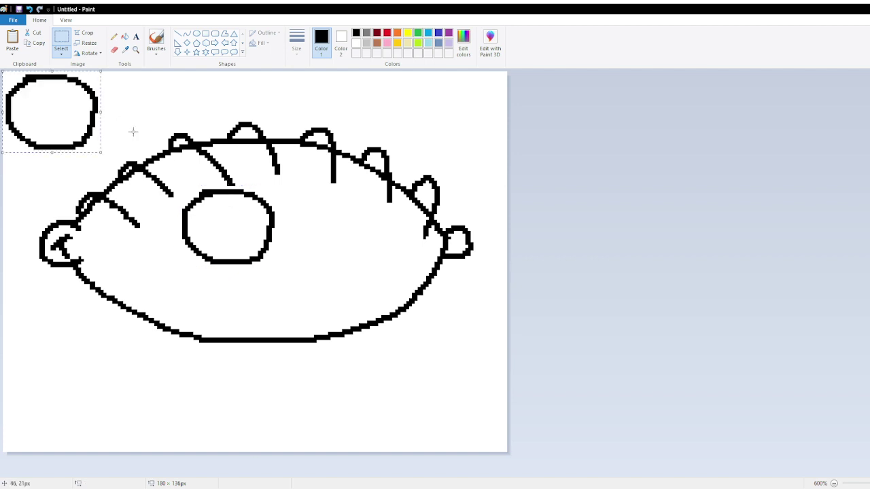
{"action": "left_click_drag", "start_coordinate": [47, 103], "coordinate": [332, 220]}
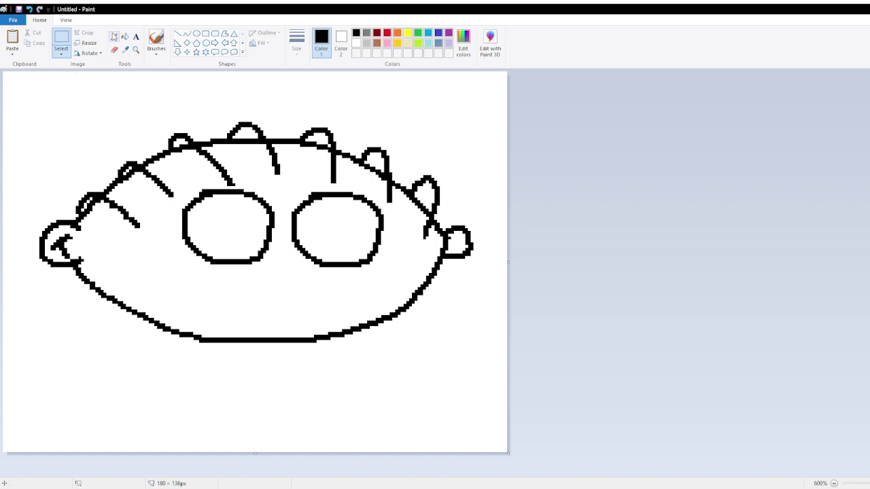
Step: Add a horizontal eyelid line and a small black pupil to each round eye
{"action": "left_click", "coordinate": [114, 37]}
{"action": "left_click_drag", "start_coordinate": [190, 219], "coordinate": [271, 220]}
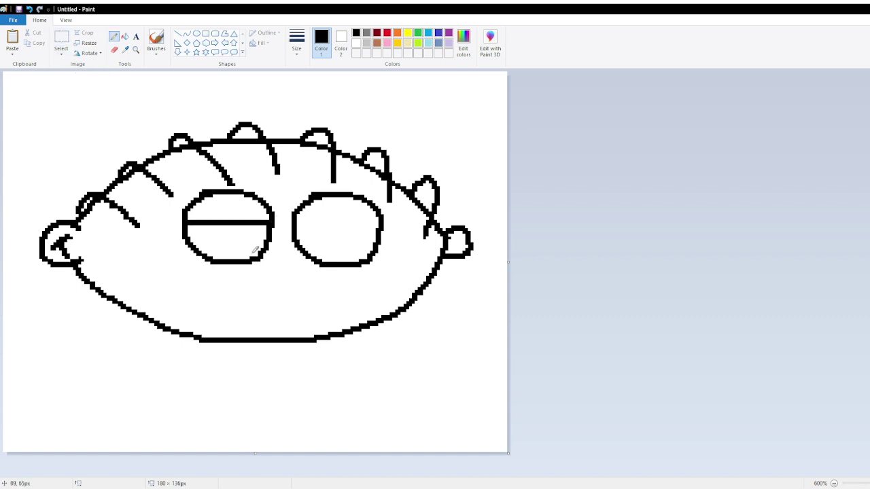
{"action": "left_click_drag", "start_coordinate": [302, 222], "coordinate": [384, 225]}
{"action": "mouse_move", "coordinate": [231, 235]}
{"action": "left_mouse_down"}
{"action": "mouse_move", "coordinate": [222, 239]}
{"action": "mouse_move", "coordinate": [232, 233]}
{"action": "left_mouse_up"}
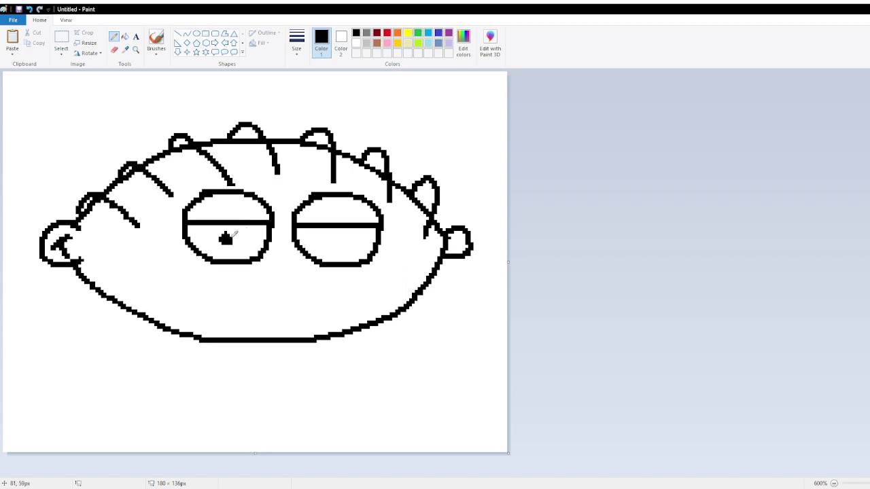
{"action": "mouse_move", "coordinate": [331, 234]}
{"action": "left_mouse_down"}
{"action": "mouse_move", "coordinate": [327, 242]}
{"action": "mouse_move", "coordinate": [332, 233]}
{"action": "left_mouse_up"}
{"action": "left_click_drag", "start_coordinate": [190, 250], "coordinate": [267, 239]}
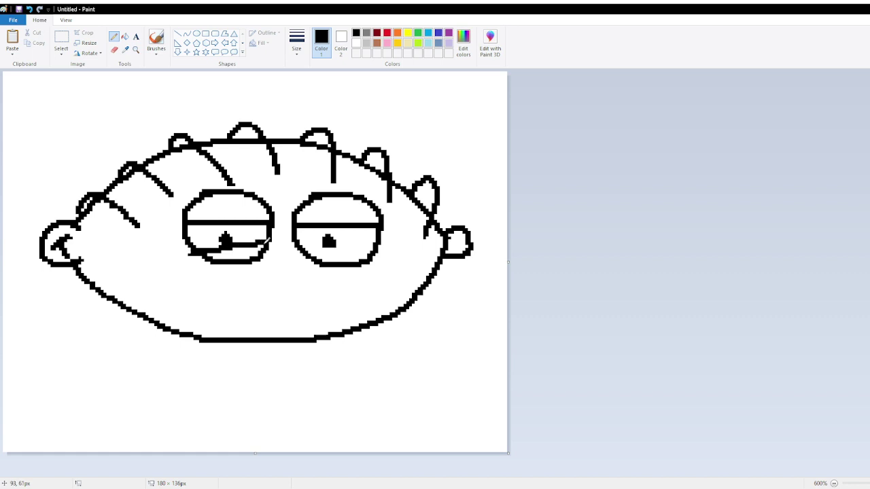
{"action": "key", "text": "ctrl+z"}
Step: Draw a small pointed nose below the second eye and a wide curved smile beneath both eyes
{"action": "left_click_drag", "start_coordinate": [294, 273], "coordinate": [335, 264]}
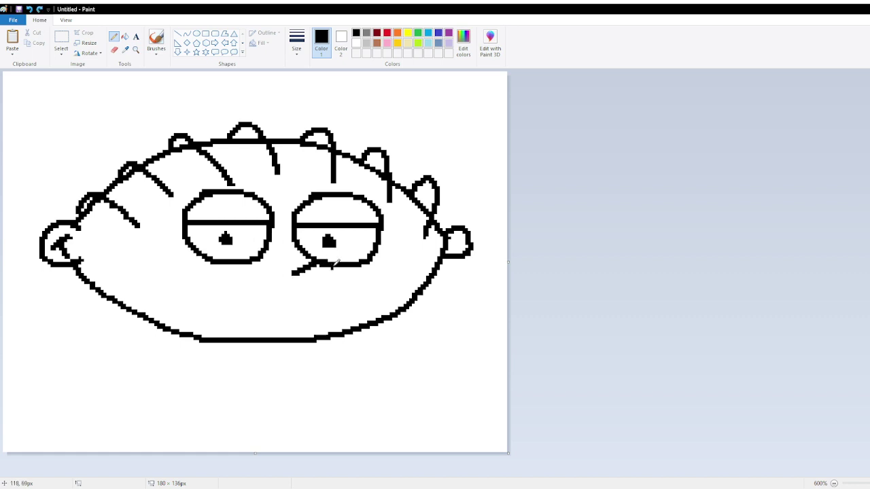
{"action": "key", "text": "ctrl+z"}
{"action": "mouse_move", "coordinate": [300, 264]}
{"action": "left_mouse_down"}
{"action": "mouse_move", "coordinate": [337, 271]}
{"action": "mouse_move", "coordinate": [293, 287]}
{"action": "left_mouse_up"}
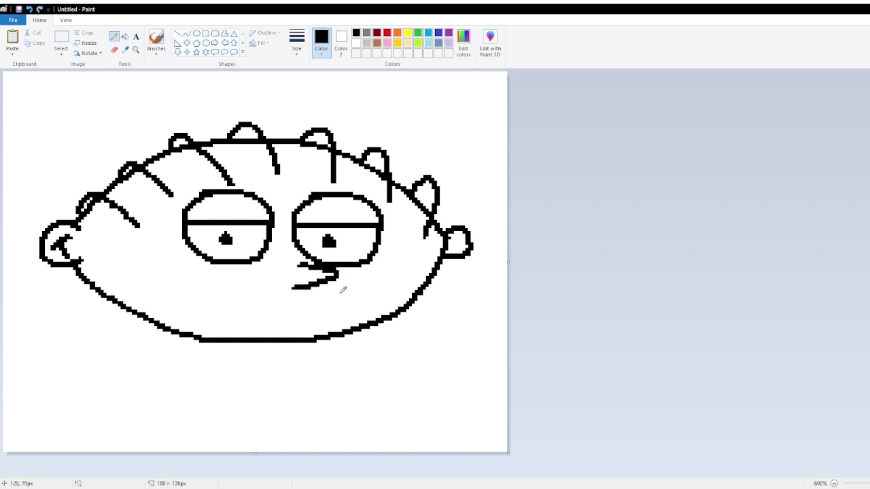
{"action": "mouse_move", "coordinate": [340, 291]}
{"action": "left_mouse_down"}
{"action": "mouse_move", "coordinate": [361, 297]}
{"action": "mouse_move", "coordinate": [341, 307]}
{"action": "mouse_move", "coordinate": [245, 314]}
{"action": "mouse_move", "coordinate": [167, 257]}
{"action": "left_mouse_up"}
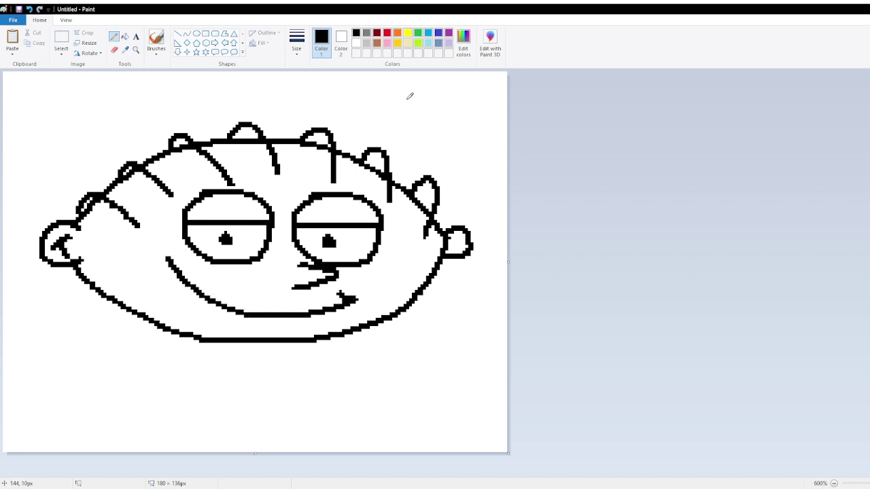
Step: Undo the smile, nose, pupils, eyelids and both round eyes, keeping the head, ears and hair
{"action": "key", "text": "ctrl+z"}
{"action": "key", "text": "ctrl+z"}
{"action": "key", "text": "ctrl+z"}
{"action": "key", "text": "ctrl+z"}
{"action": "key", "text": "ctrl+z"}
{"action": "key", "text": "ctrl+z"}
{"action": "key", "text": "ctrl+z"}
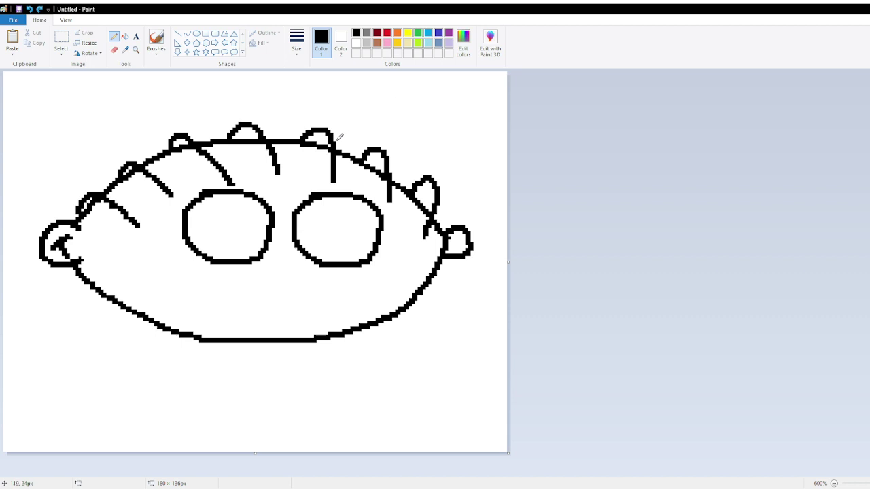
{"action": "key", "text": "ctrl+z"}
{"action": "key", "text": "ctrl+z"}
Step: Draw a sinister face inside the head with V-shaped brows, narrow upright eyes and a wide toothy grin below a small nose
{"action": "mouse_move", "coordinate": [162, 215]}
{"action": "left_mouse_down"}
{"action": "mouse_move", "coordinate": [190, 205]}
{"action": "mouse_move", "coordinate": [294, 283]}
{"action": "mouse_move", "coordinate": [347, 236]}
{"action": "mouse_move", "coordinate": [280, 240]}
{"action": "mouse_move", "coordinate": [300, 252]}
{"action": "mouse_move", "coordinate": [298, 275]}
{"action": "left_mouse_up"}
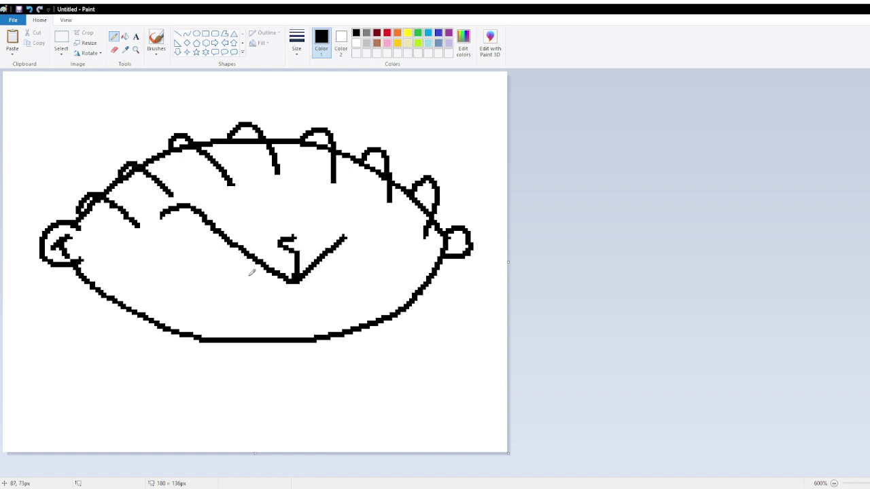
{"action": "mouse_move", "coordinate": [241, 248]}
{"action": "left_mouse_down"}
{"action": "mouse_move", "coordinate": [236, 283]}
{"action": "mouse_move", "coordinate": [243, 243]}
{"action": "left_mouse_up"}
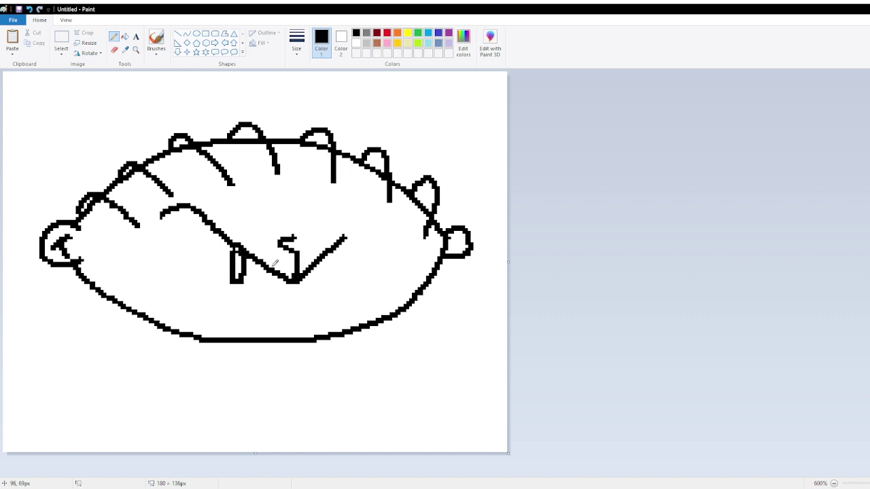
{"action": "mouse_move", "coordinate": [314, 269]}
{"action": "left_mouse_down"}
{"action": "mouse_move", "coordinate": [307, 286]}
{"action": "mouse_move", "coordinate": [315, 293]}
{"action": "mouse_move", "coordinate": [320, 278]}
{"action": "mouse_move", "coordinate": [325, 299]}
{"action": "mouse_move", "coordinate": [306, 306]}
{"action": "mouse_move", "coordinate": [345, 314]}
{"action": "mouse_move", "coordinate": [191, 300]}
{"action": "mouse_move", "coordinate": [169, 256]}
{"action": "mouse_move", "coordinate": [159, 258]}
{"action": "mouse_move", "coordinate": [181, 256]}
{"action": "mouse_move", "coordinate": [155, 314]}
{"action": "mouse_move", "coordinate": [174, 324]}
{"action": "mouse_move", "coordinate": [258, 330]}
{"action": "mouse_move", "coordinate": [280, 309]}
{"action": "left_mouse_up"}
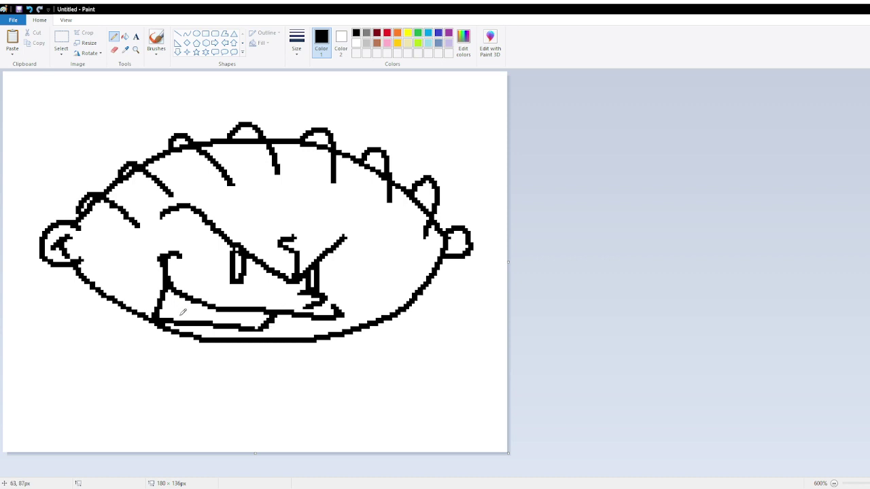
{"action": "mouse_move", "coordinate": [179, 320]}
{"action": "left_mouse_down"}
{"action": "mouse_move", "coordinate": [185, 306]}
{"action": "mouse_move", "coordinate": [227, 319]}
{"action": "left_mouse_up"}
Step: Fill both narrow eyes with solid black
{"action": "left_click", "coordinate": [125, 36]}
{"action": "left_click", "coordinate": [238, 267]}
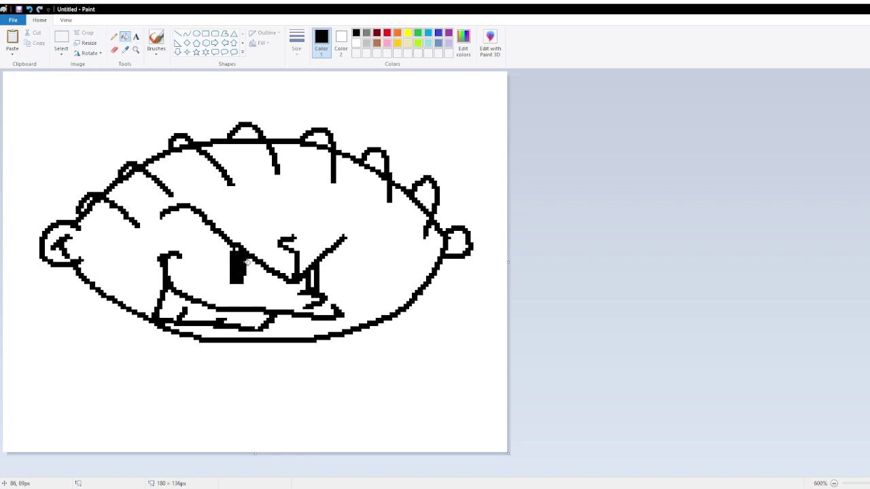
{"action": "left_click", "coordinate": [315, 275]}
{"action": "left_click", "coordinate": [114, 37]}
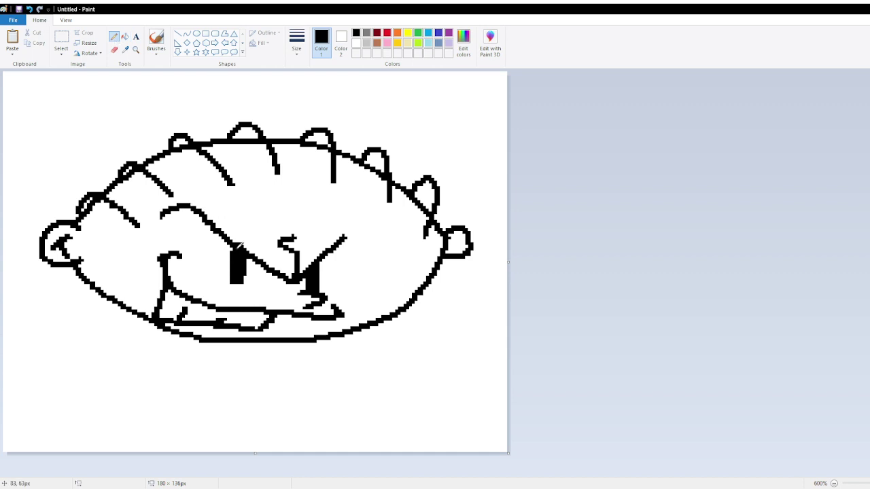
Step: Fill the face with light yellow as the skin colour
{"action": "left_click", "coordinate": [408, 43]}
{"action": "left_click", "coordinate": [125, 36]}
{"action": "left_click", "coordinate": [291, 192]}
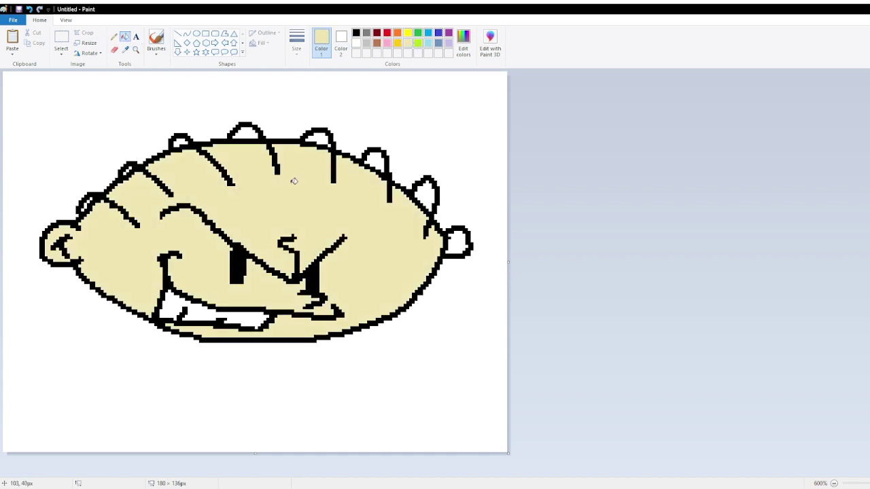
Step: Undo the light yellow face fill and fill the face with a paler cream skin colour
{"action": "key", "text": "ctrl+z"}
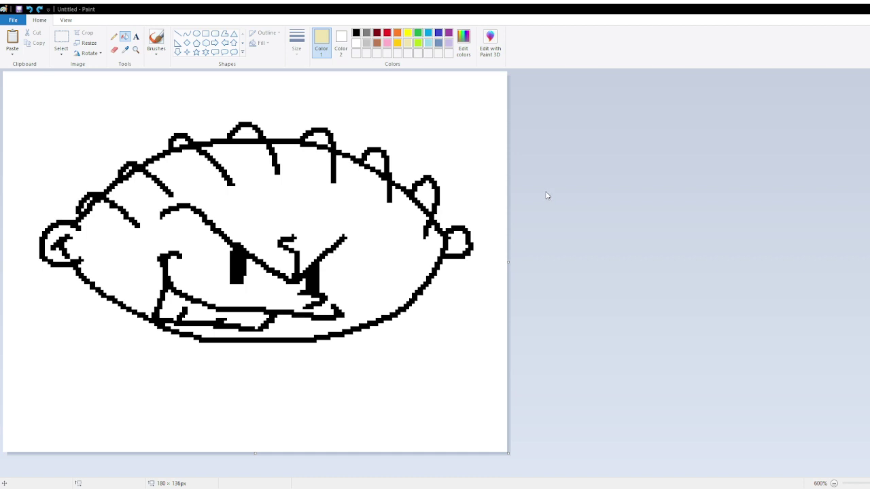
{"action": "left_click", "coordinate": [343, 229]}
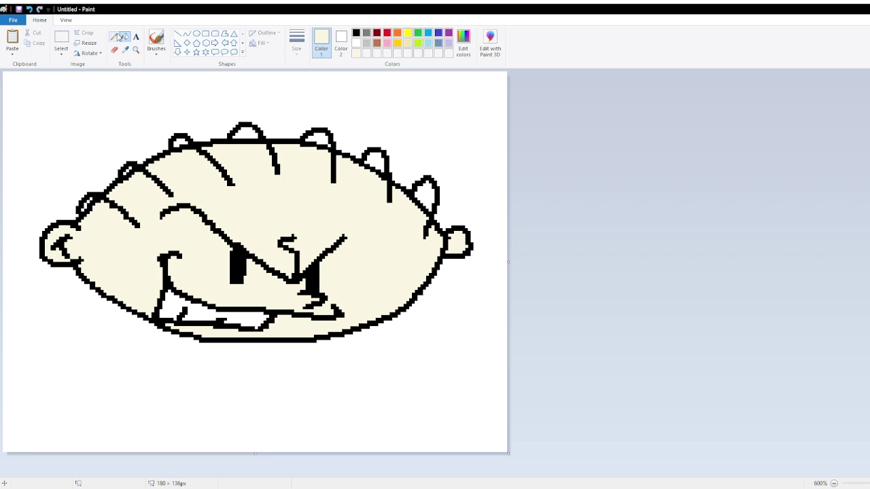
Step: Draw a black-outlined arm with a rounded shoulder, straight cuff and fingered hand below the head with the Pencil
{"action": "left_click", "coordinate": [119, 36]}
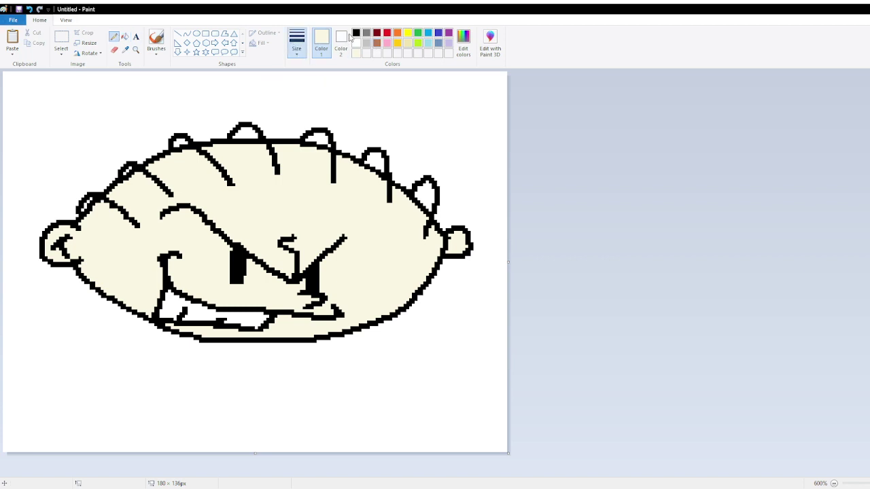
{"action": "left_click", "coordinate": [356, 32]}
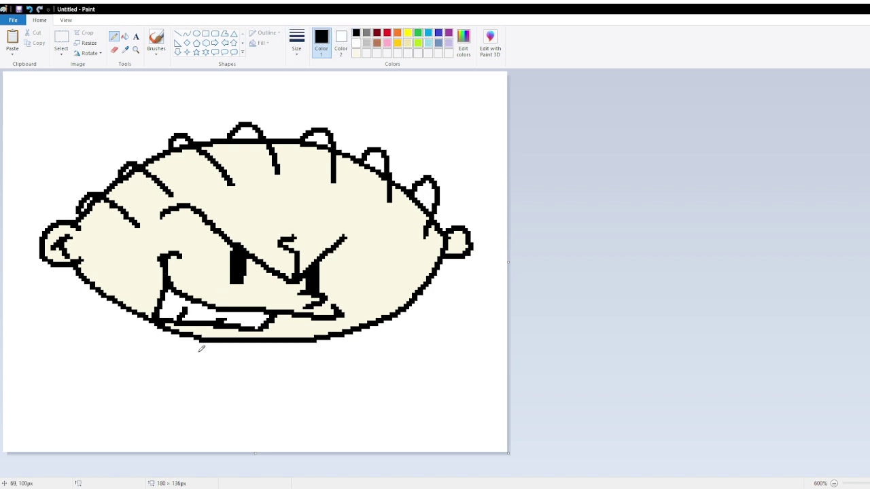
{"action": "mouse_move", "coordinate": [202, 350]}
{"action": "left_mouse_down"}
{"action": "mouse_move", "coordinate": [190, 334]}
{"action": "mouse_move", "coordinate": [168, 331]}
{"action": "mouse_move", "coordinate": [145, 373]}
{"action": "mouse_move", "coordinate": [146, 416]}
{"action": "left_mouse_up"}
{"action": "mouse_move", "coordinate": [201, 369]}
{"action": "left_mouse_down"}
{"action": "mouse_move", "coordinate": [201, 414]}
{"action": "mouse_move", "coordinate": [146, 420]}
{"action": "left_mouse_up"}
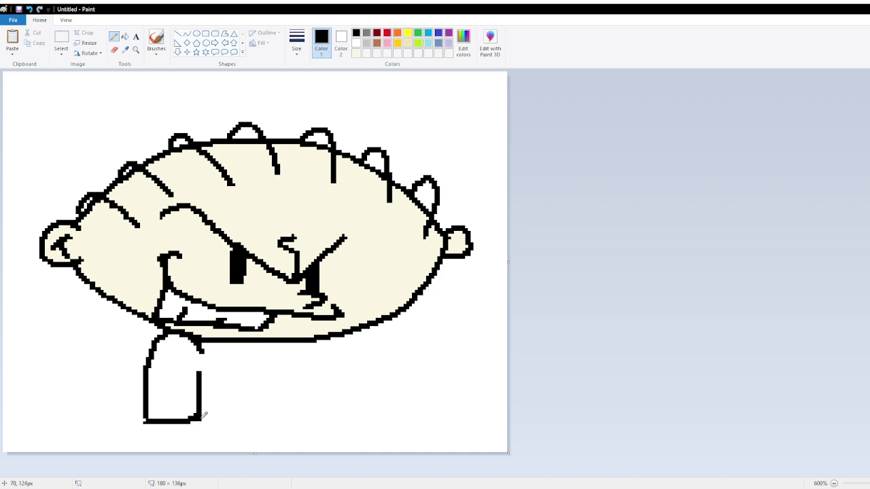
{"action": "mouse_move", "coordinate": [202, 416]}
{"action": "left_mouse_down"}
{"action": "mouse_move", "coordinate": [216, 451]}
{"action": "mouse_move", "coordinate": [193, 447]}
{"action": "left_mouse_up"}
{"action": "key", "text": "ctrl+z"}
{"action": "mouse_move", "coordinate": [201, 412]}
{"action": "left_mouse_down"}
{"action": "mouse_move", "coordinate": [216, 437]}
{"action": "mouse_move", "coordinate": [193, 443]}
{"action": "mouse_move", "coordinate": [184, 466]}
{"action": "mouse_move", "coordinate": [168, 462]}
{"action": "mouse_move", "coordinate": [163, 442]}
{"action": "mouse_move", "coordinate": [136, 472]}
{"action": "mouse_move", "coordinate": [134, 450]}
{"action": "mouse_move", "coordinate": [116, 452]}
{"action": "mouse_move", "coordinate": [140, 414]}
{"action": "left_mouse_up"}
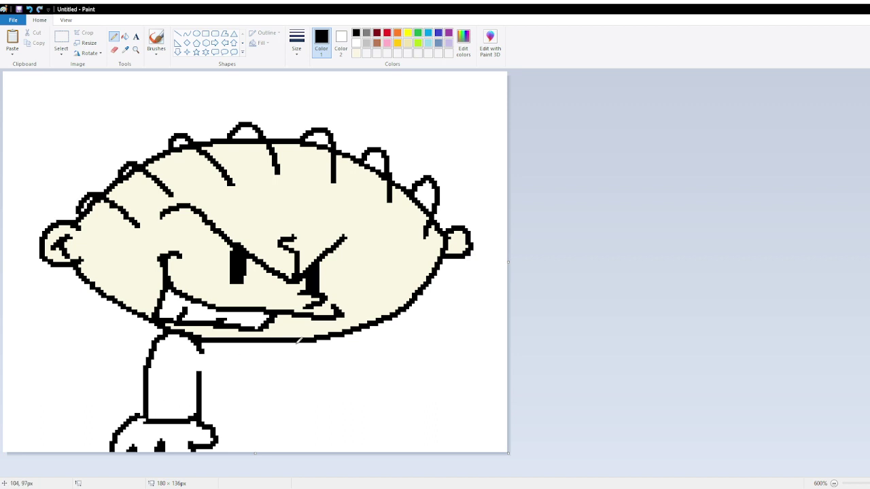
Step: Draw the torso side beneath the head and the dungarees' bib with two straps and a round button on each
{"action": "mouse_move", "coordinate": [299, 337]}
{"action": "left_mouse_down"}
{"action": "mouse_move", "coordinate": [303, 418]}
{"action": "mouse_move", "coordinate": [320, 463]}
{"action": "left_mouse_up"}
{"action": "left_click_drag", "start_coordinate": [219, 338], "coordinate": [208, 384]}
{"action": "mouse_move", "coordinate": [239, 343]}
{"action": "left_mouse_down"}
{"action": "mouse_move", "coordinate": [234, 364]}
{"action": "mouse_move", "coordinate": [246, 388]}
{"action": "mouse_move", "coordinate": [277, 361]}
{"action": "mouse_move", "coordinate": [279, 335]}
{"action": "mouse_move", "coordinate": [288, 372]}
{"action": "mouse_move", "coordinate": [299, 371]}
{"action": "left_mouse_up"}
{"action": "mouse_move", "coordinate": [229, 388]}
{"action": "left_mouse_down"}
{"action": "mouse_move", "coordinate": [215, 393]}
{"action": "mouse_move", "coordinate": [228, 410]}
{"action": "mouse_move", "coordinate": [231, 384]}
{"action": "left_mouse_up"}
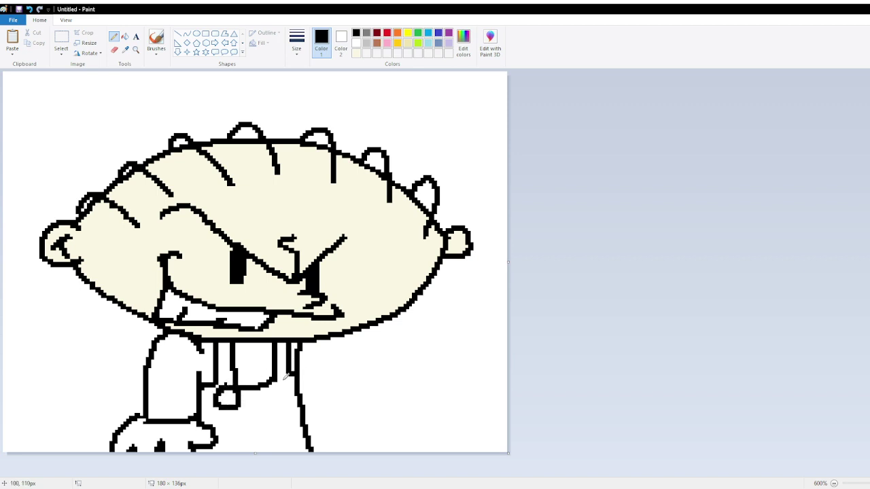
{"action": "mouse_move", "coordinate": [286, 375]}
{"action": "left_mouse_down"}
{"action": "mouse_move", "coordinate": [271, 391]}
{"action": "mouse_move", "coordinate": [281, 400]}
{"action": "mouse_move", "coordinate": [286, 374]}
{"action": "left_mouse_up"}
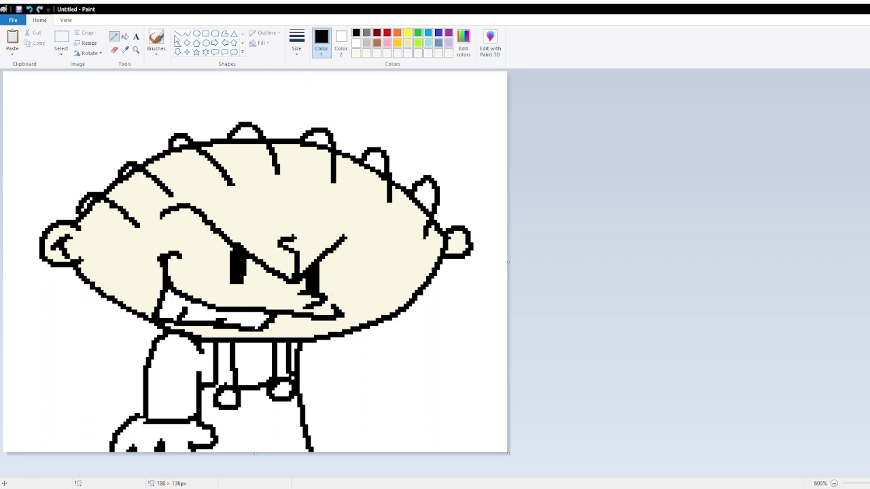
Step: Fill the dungarees and both straps with red, undoing the fill that recolours the black outline
{"action": "left_click", "coordinate": [126, 38]}
{"action": "left_click", "coordinate": [386, 33]}
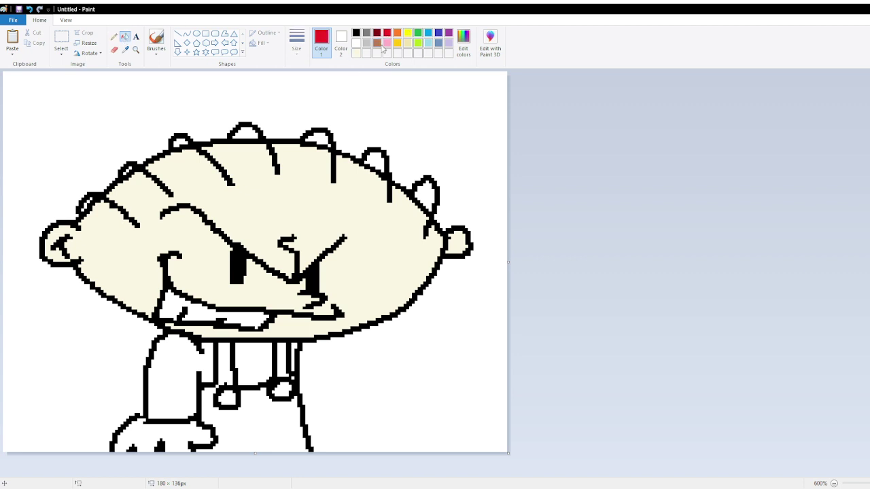
{"action": "left_click", "coordinate": [272, 417]}
{"action": "left_click", "coordinate": [287, 358]}
{"action": "left_click", "coordinate": [221, 380]}
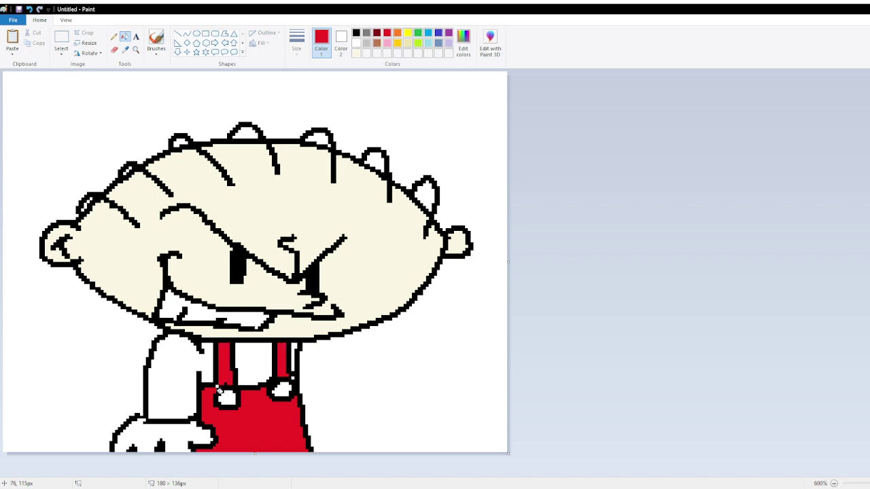
{"action": "left_click", "coordinate": [297, 376]}
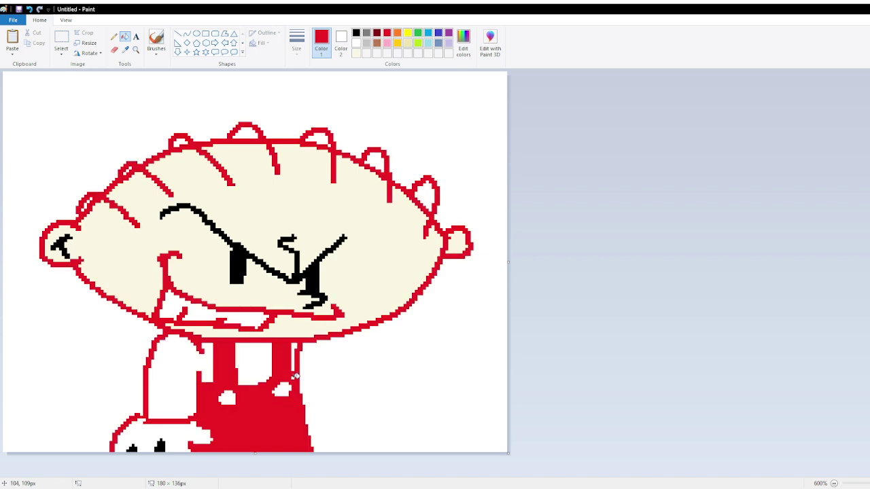
{"action": "key", "text": "ctrl+z"}
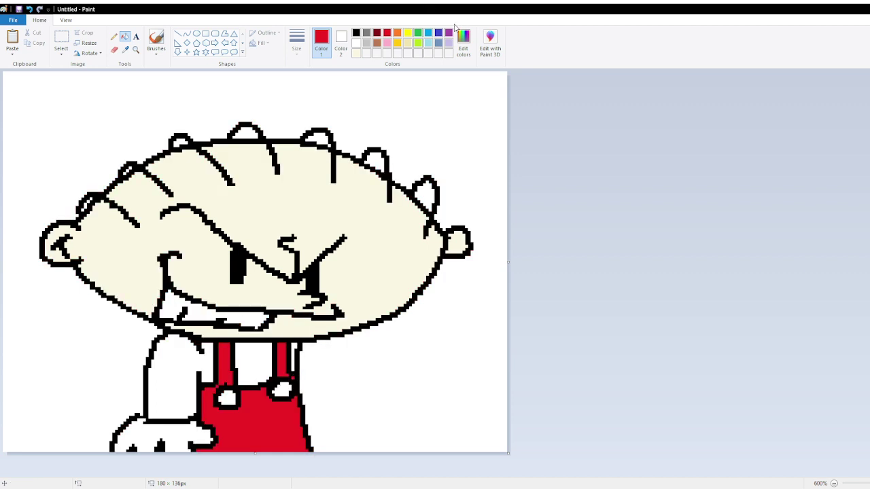
Step: Fill the sleeve and the shirt areas around the straps with yellow, undoing the fill that recolours the outline
{"action": "left_click", "coordinate": [407, 33]}
{"action": "left_click", "coordinate": [201, 373]}
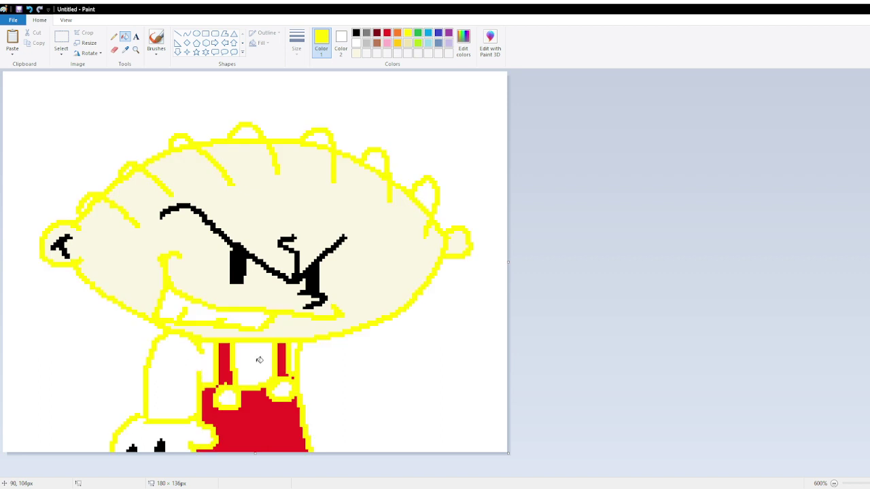
{"action": "key", "text": "ctrl+z"}
{"action": "left_click", "coordinate": [167, 367]}
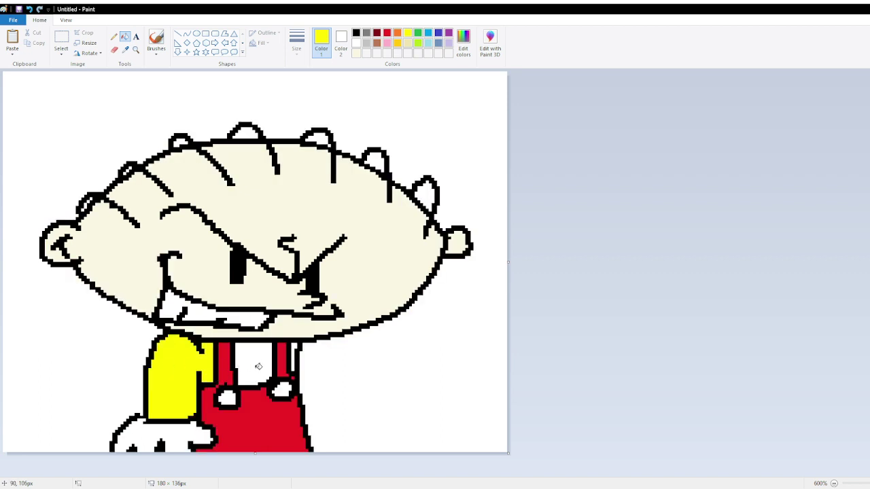
{"action": "left_click", "coordinate": [259, 367]}
{"action": "left_click", "coordinate": [295, 347]}
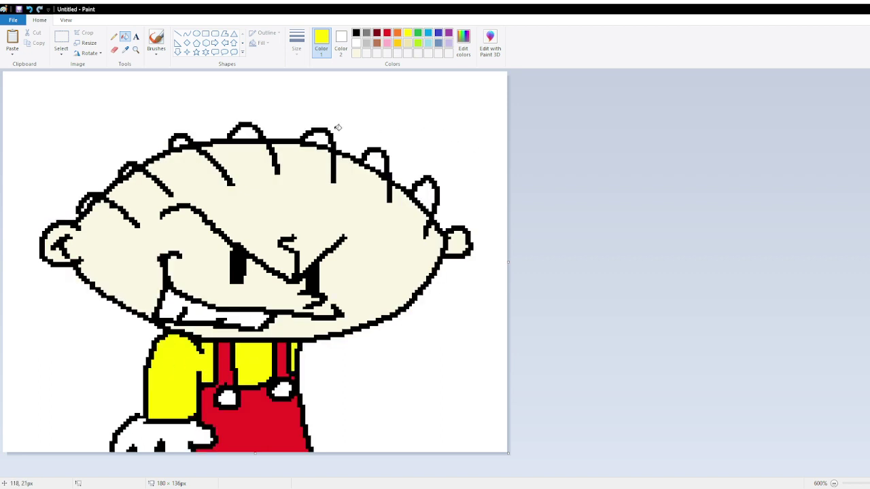